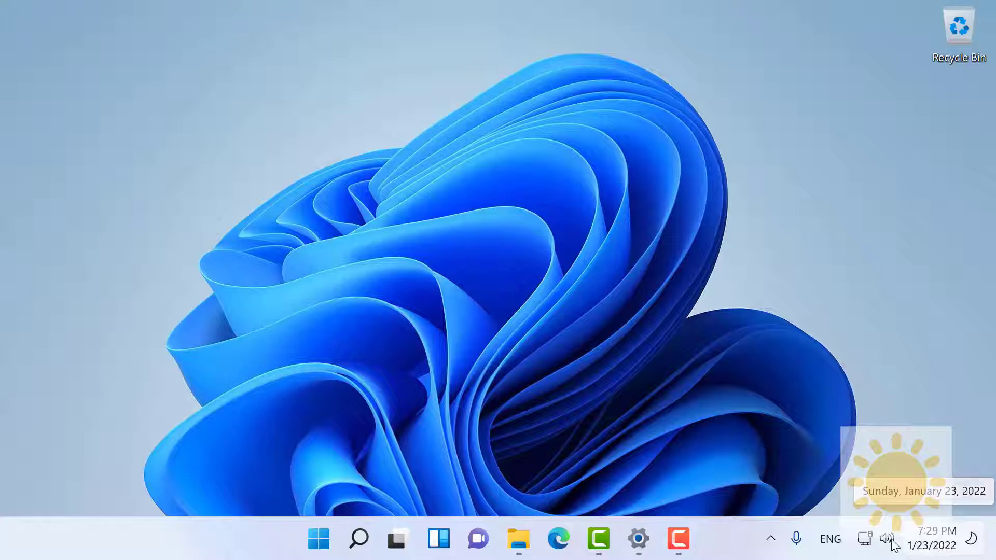
# - Unmute and raise the volume to about a quarter from Quick Settings, then open Settings
pyautogui.click(875, 545)
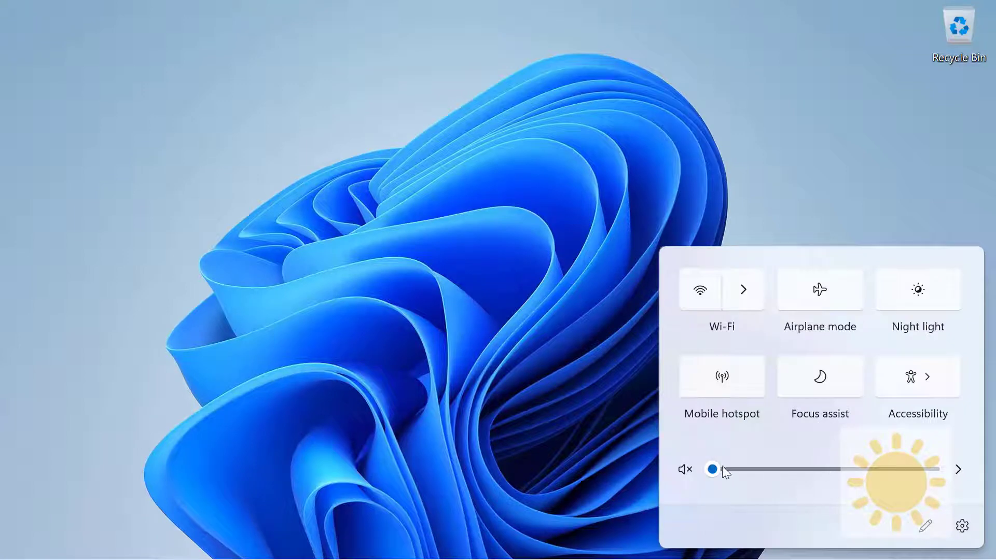
pyautogui.moveTo(732, 469); pyautogui.dragTo(765, 470)
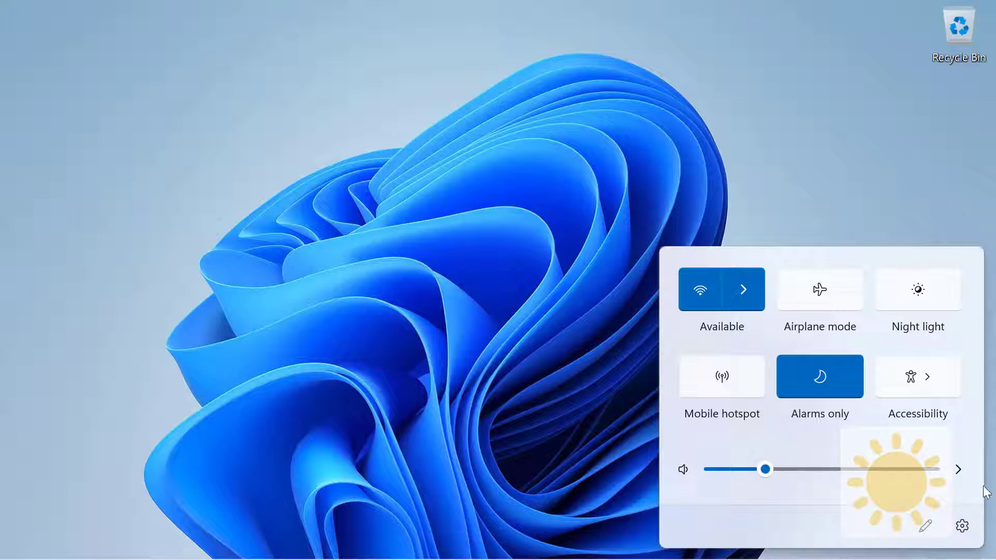
pyautogui.click(960, 527)
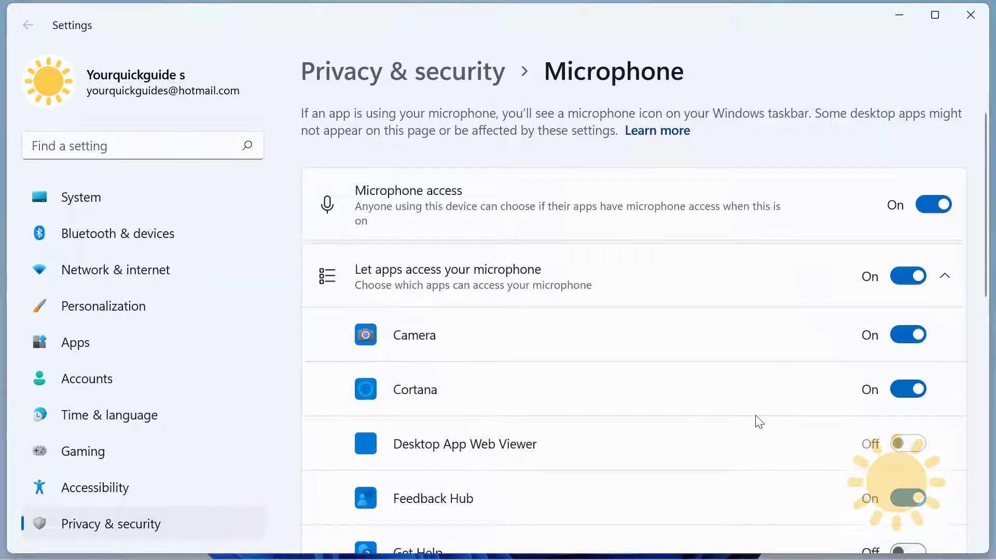
# - Leave the Microphone page, maximize the Settings window, and switch to the Apps section
pyautogui.scroll(-2, 759, 421)
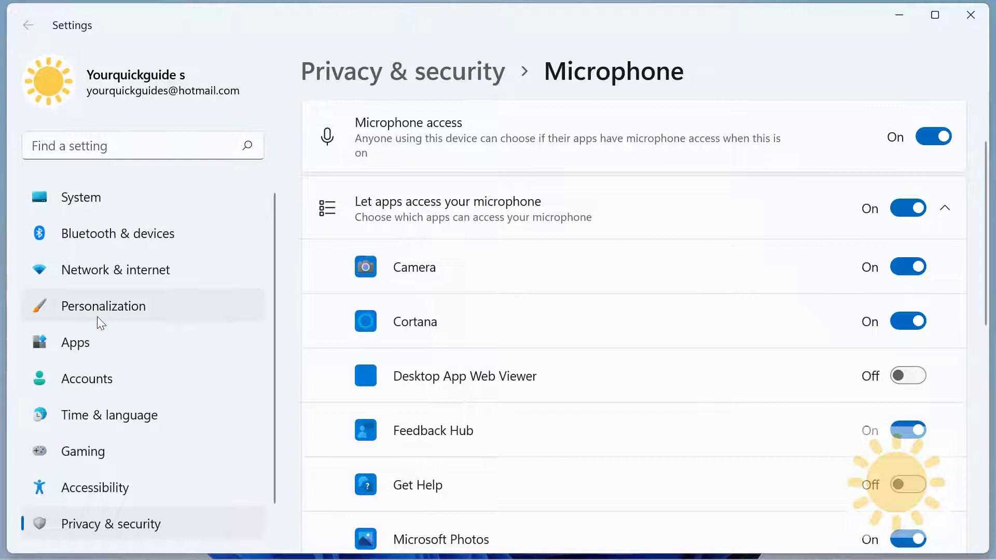
pyautogui.scroll(-1, 181, 221)
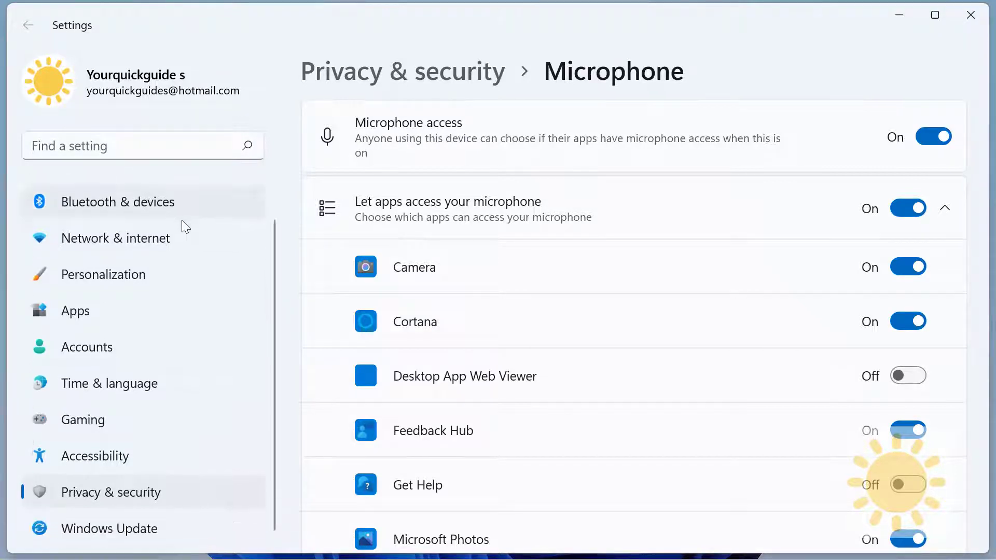
pyautogui.scroll(1, 134, 198)
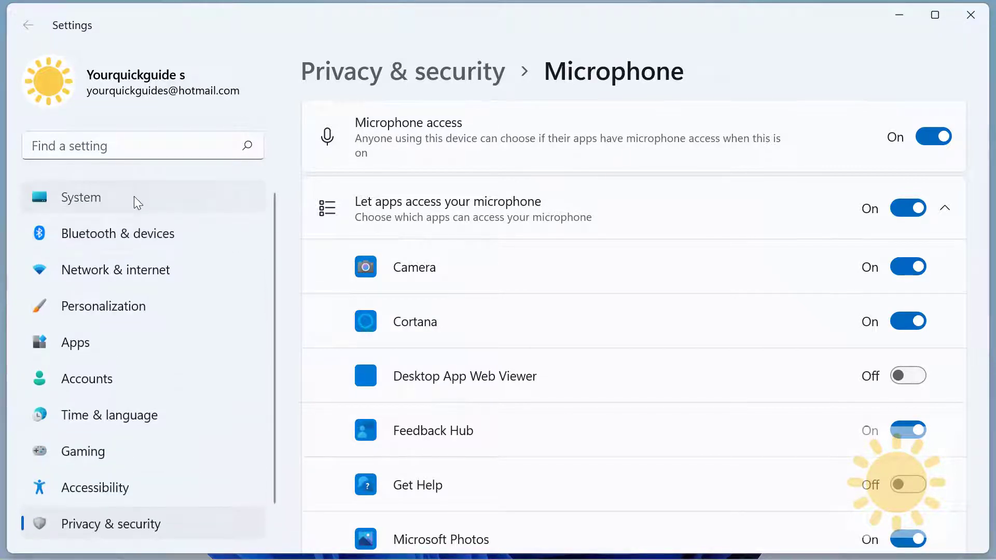
pyautogui.click(136, 203)
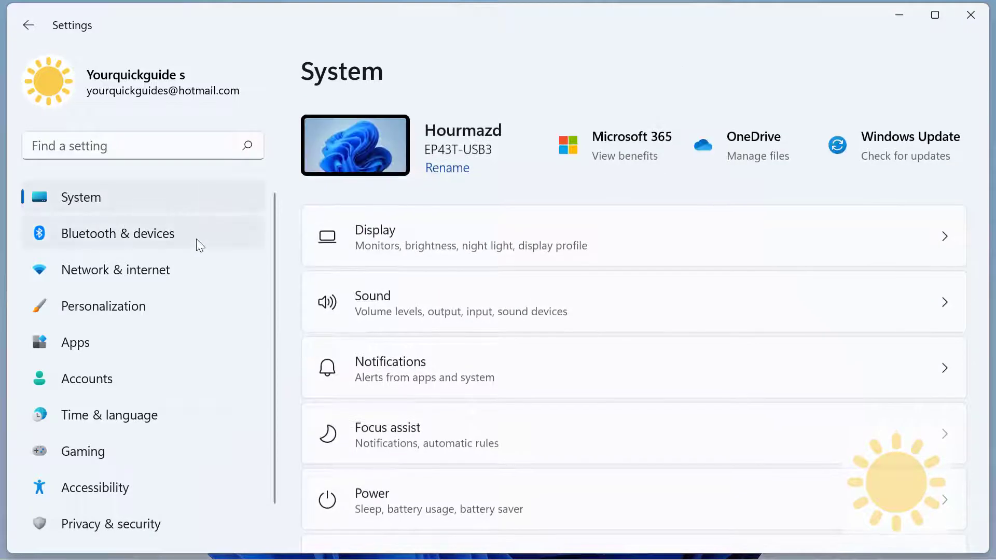
pyautogui.scroll(-1, 138, 353)
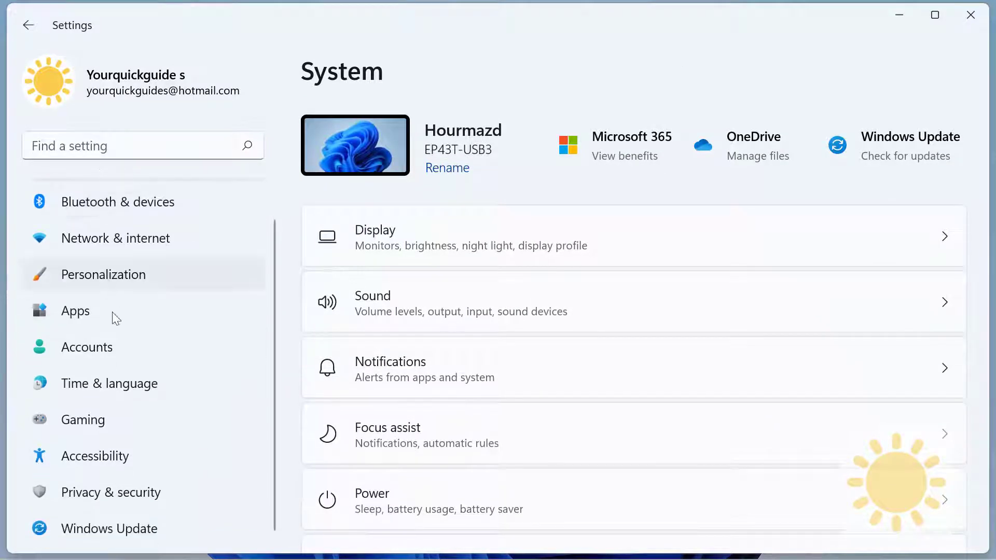
pyautogui.doubleClick(365, 6)
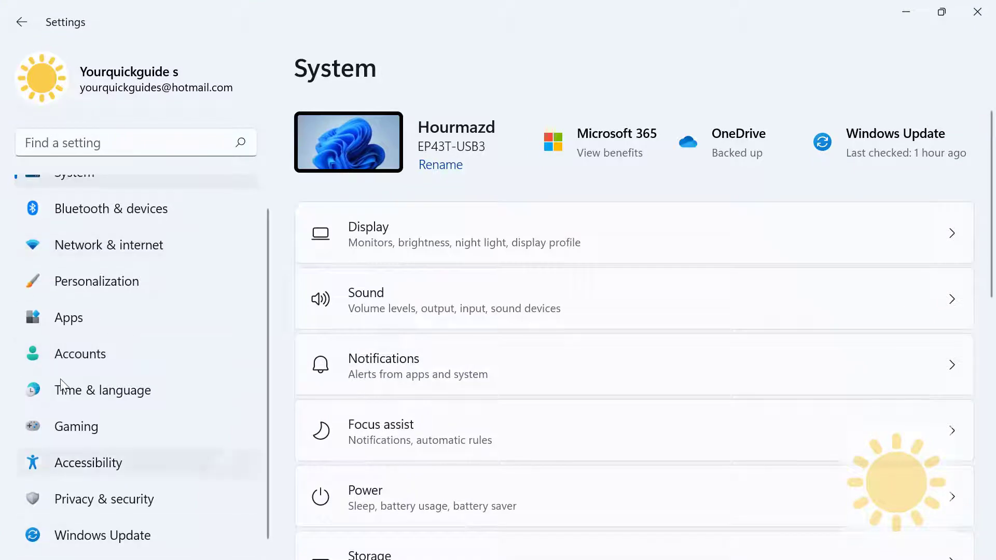
pyautogui.click(67, 322)
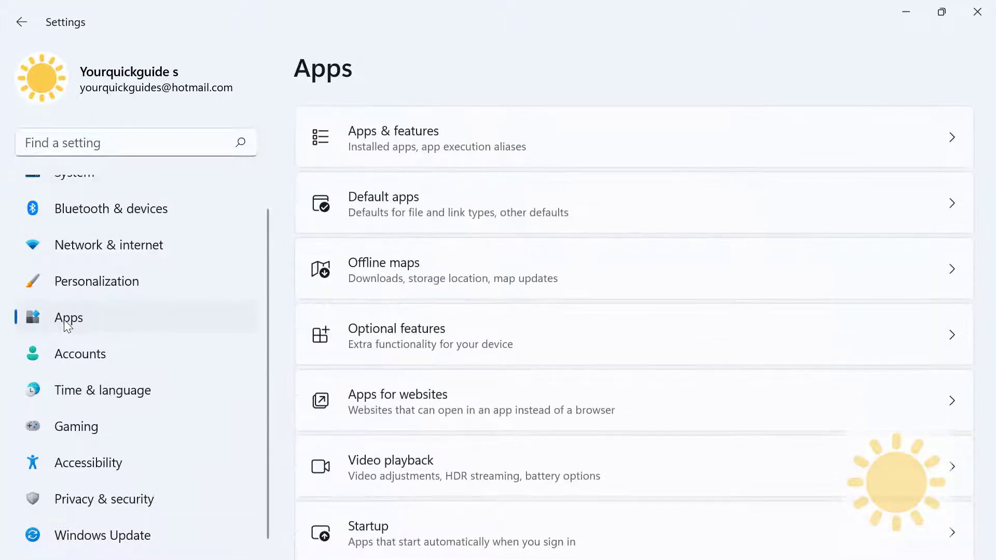
pyautogui.scroll(-2, 427, 244)
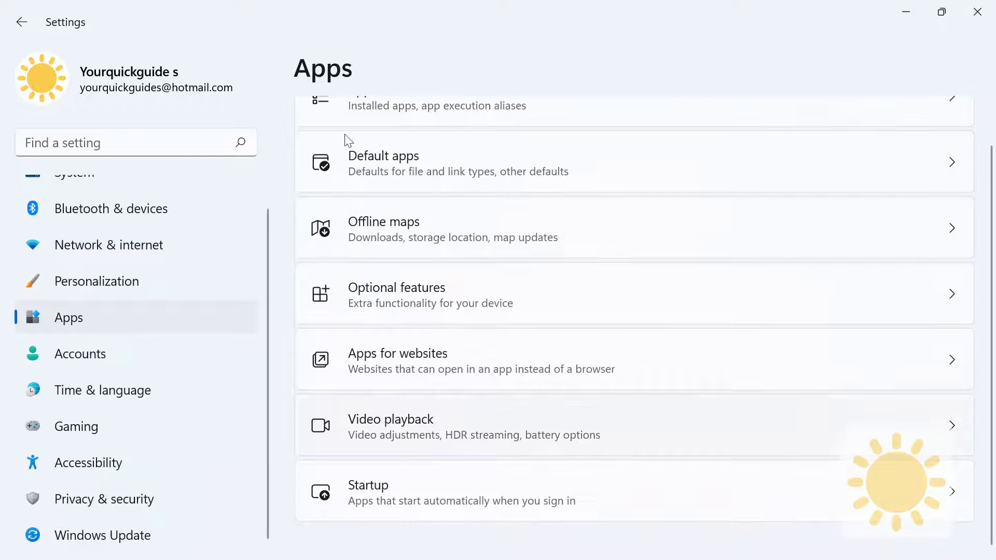
pyautogui.scroll(2, 356, 429)
pyautogui.scroll(-1, 413, 380)
pyautogui.scroll(1, 355, 326)
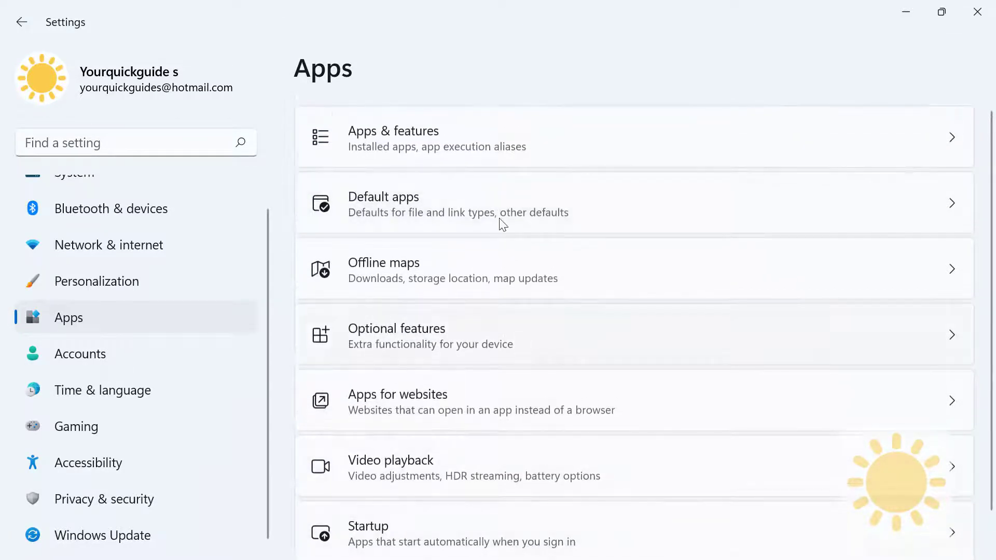
# - Open Apps & features and scroll through all 85 installed apps, back to the top
pyautogui.click(411, 135)
pyautogui.scroll(-2, 495, 288)
pyautogui.scroll(-2, 503, 295)
pyautogui.scroll(-3, 511, 311)
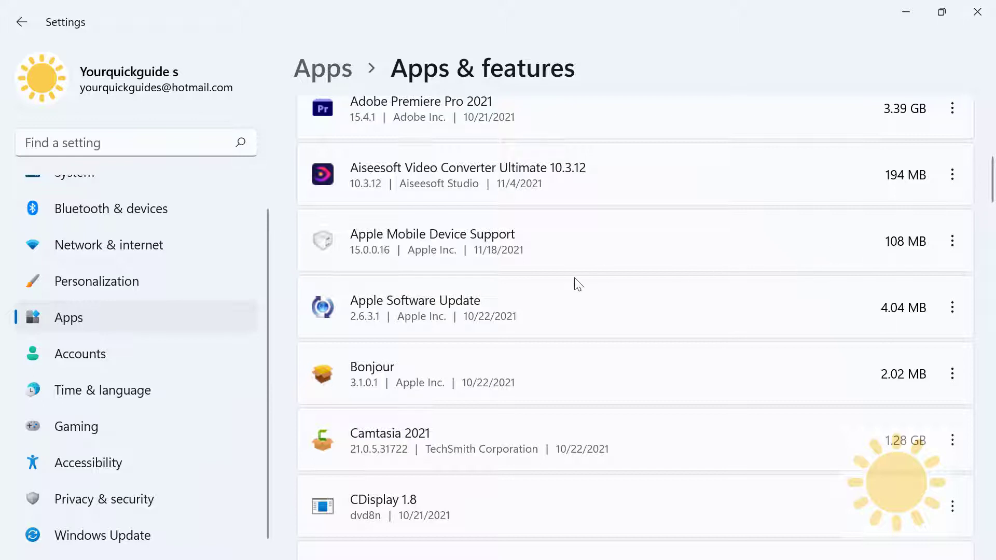
pyautogui.scroll(5, 578, 281)
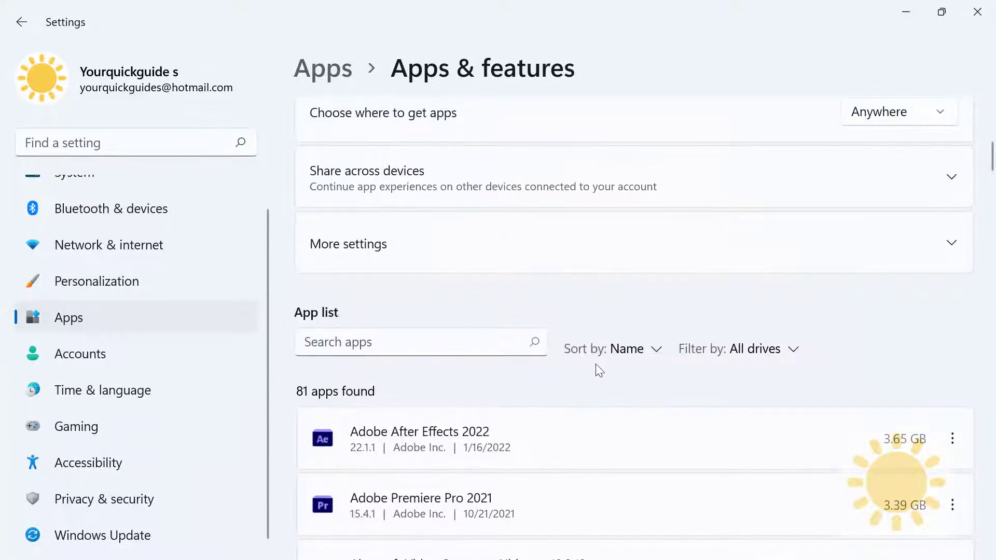
pyautogui.scroll(-3, 665, 376)
pyautogui.scroll(-2, 660, 433)
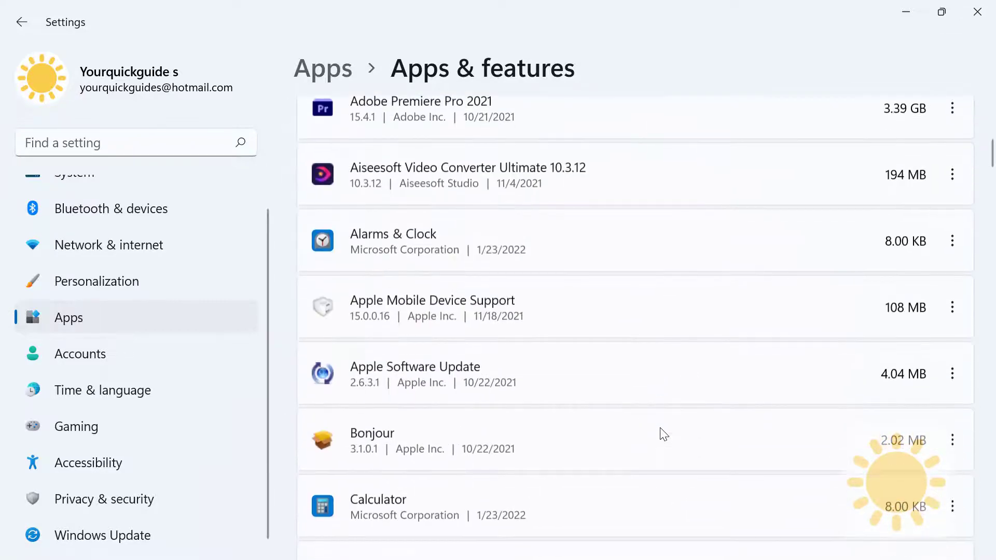
pyautogui.scroll(-2, 661, 434)
pyautogui.scroll(-2, 660, 434)
pyautogui.scroll(-2, 663, 433)
pyautogui.scroll(-3, 661, 428)
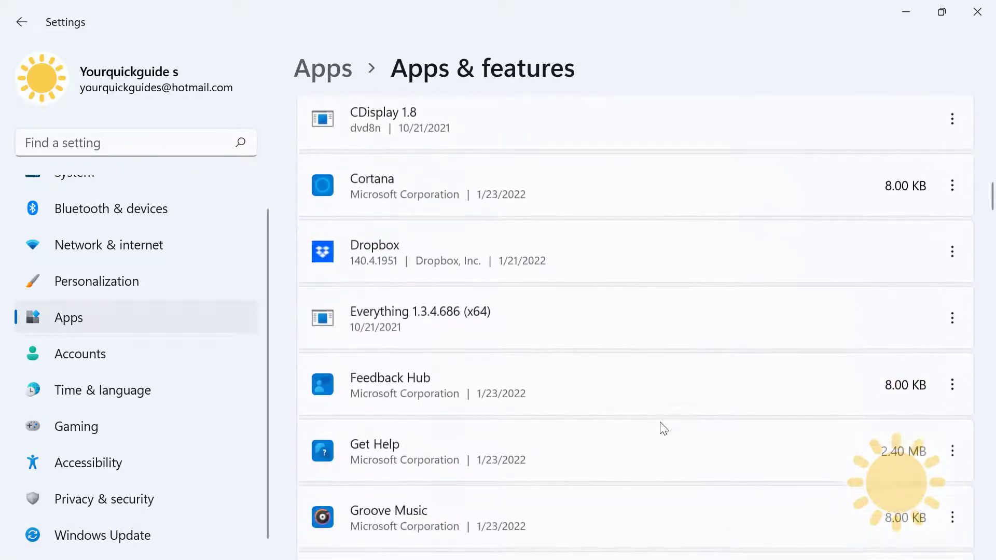
pyautogui.scroll(-2, 662, 428)
pyautogui.scroll(-1, 662, 426)
pyautogui.scroll(-3, 663, 424)
pyautogui.scroll(-3, 661, 422)
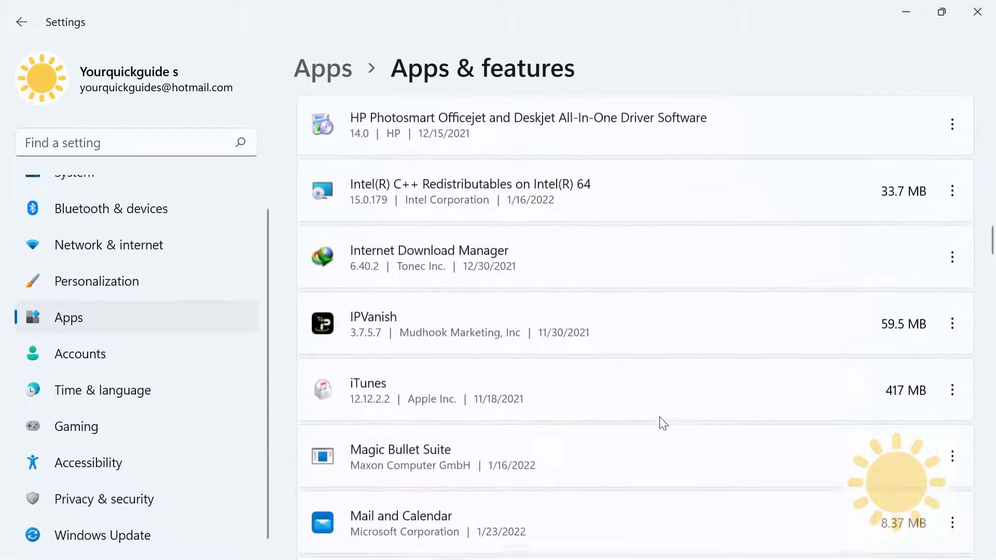
pyautogui.scroll(-3, 661, 422)
pyautogui.scroll(-3, 662, 421)
pyautogui.scroll(-1, 662, 422)
pyautogui.scroll(-3, 662, 422)
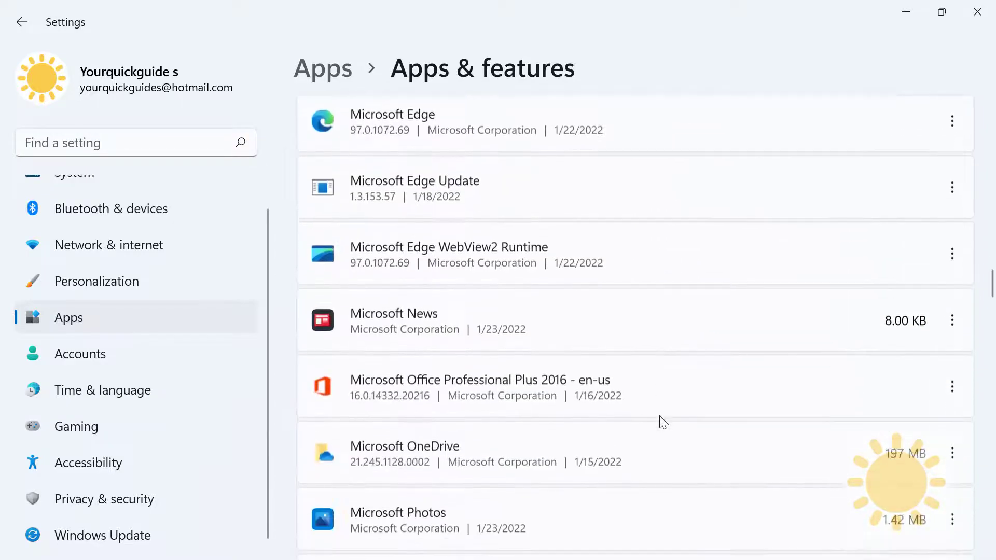
pyautogui.scroll(-3, 662, 423)
pyautogui.scroll(-2, 662, 423)
pyautogui.scroll(-4, 661, 420)
pyautogui.scroll(-4, 660, 418)
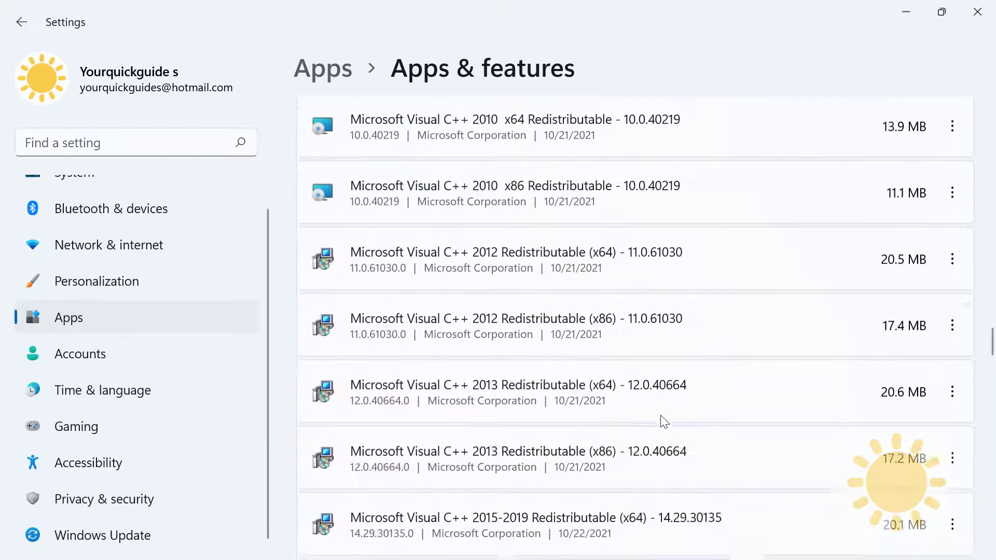
pyautogui.scroll(-5, 661, 418)
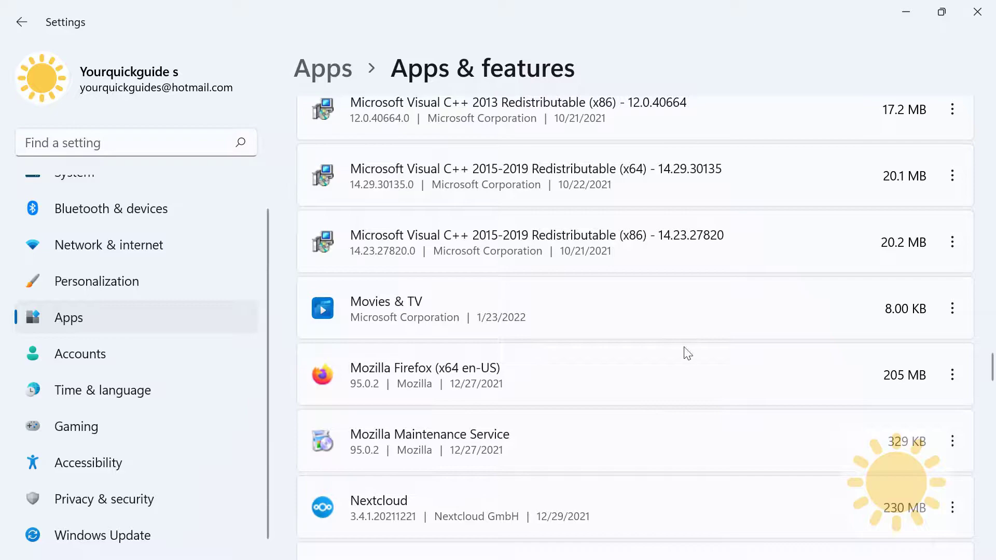
pyautogui.scroll(9, 674, 345)
pyautogui.scroll(12, 659, 334)
pyautogui.scroll(12, 659, 333)
pyautogui.scroll(10, 658, 334)
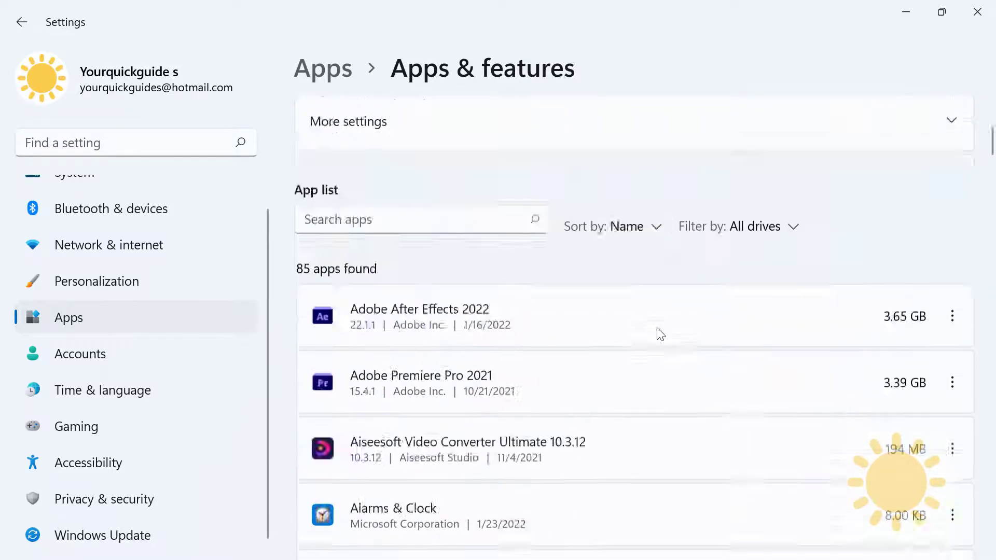
# - Search the installed apps list for 'firefox'
pyautogui.click(380, 362)
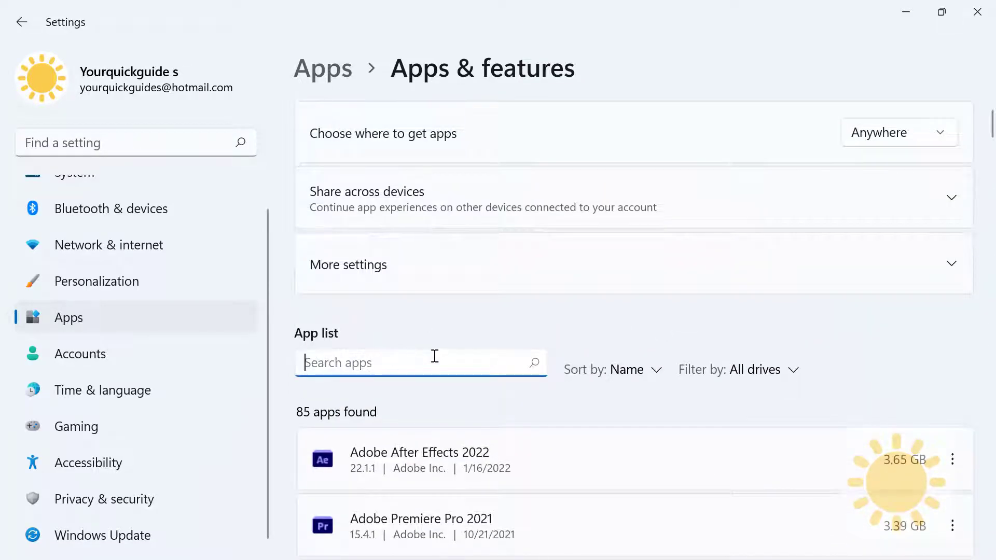
pyautogui.write('f')
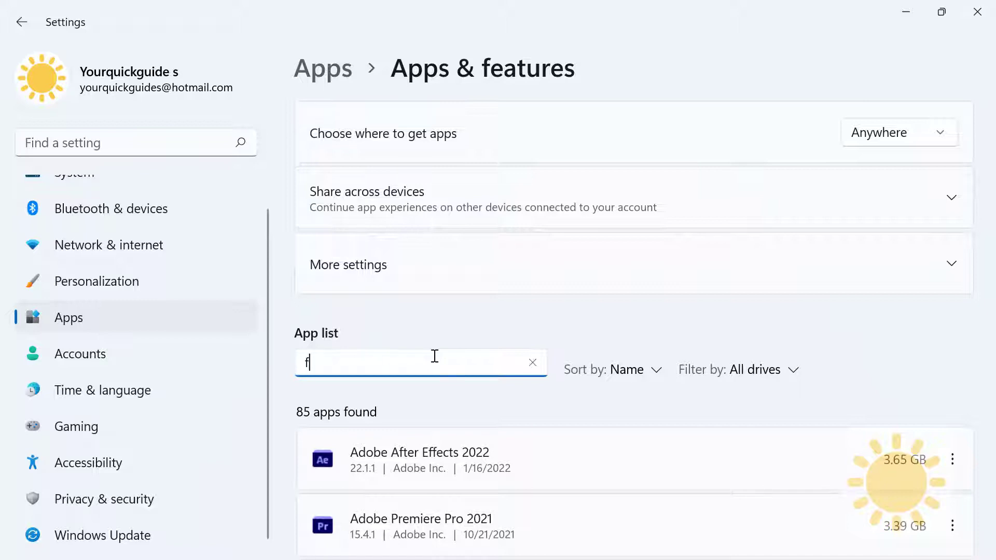
pyautogui.write('i')
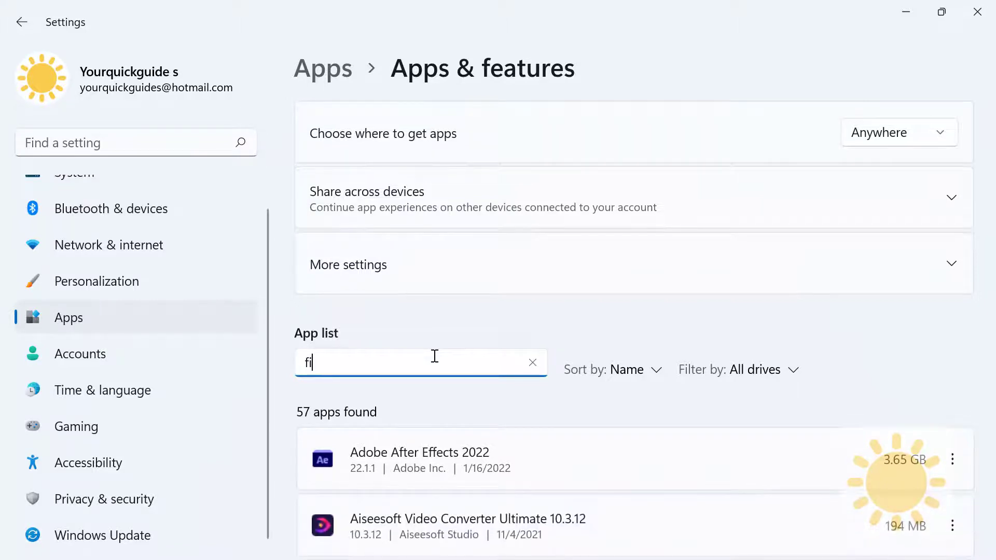
pyautogui.write('refox')
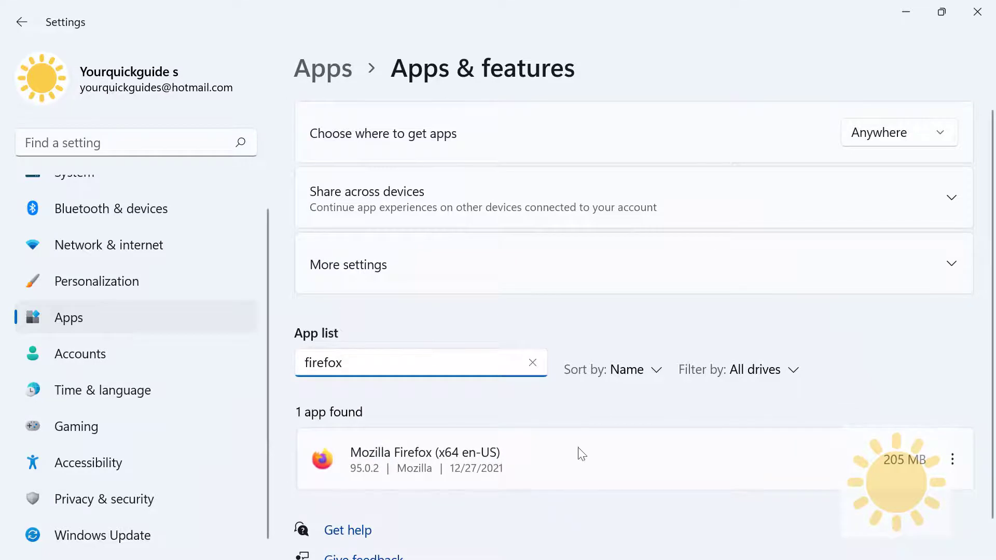
# - Clear the 'firefox' search so all 85 apps are listed again
pyautogui.click(532, 363)
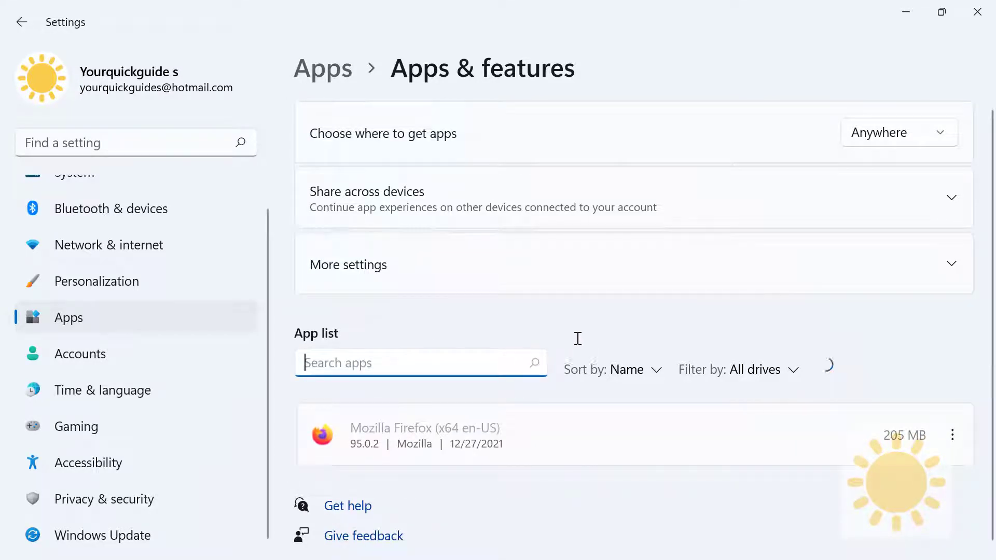
pyautogui.scroll(-1, 641, 392)
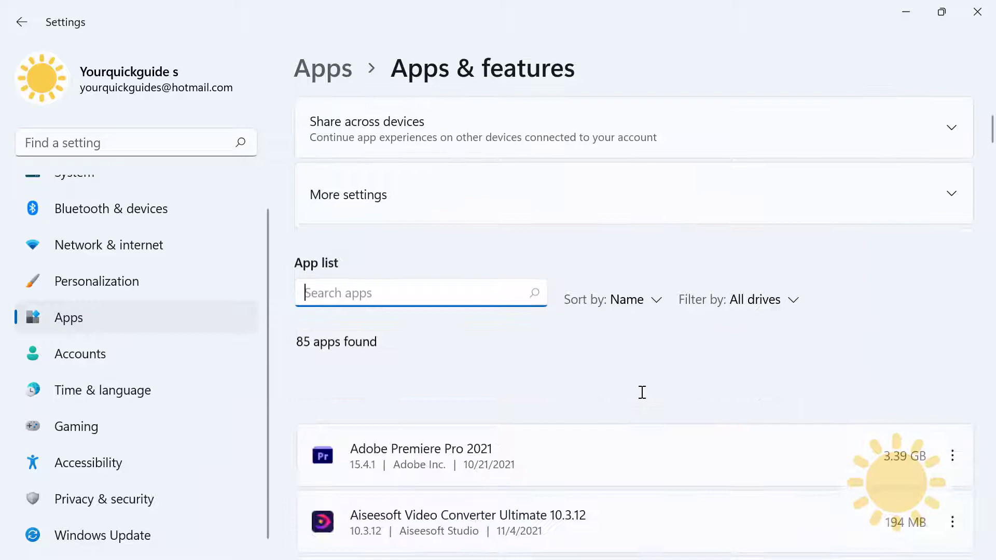
pyautogui.scroll(-2, 607, 398)
pyautogui.scroll(2, 542, 416)
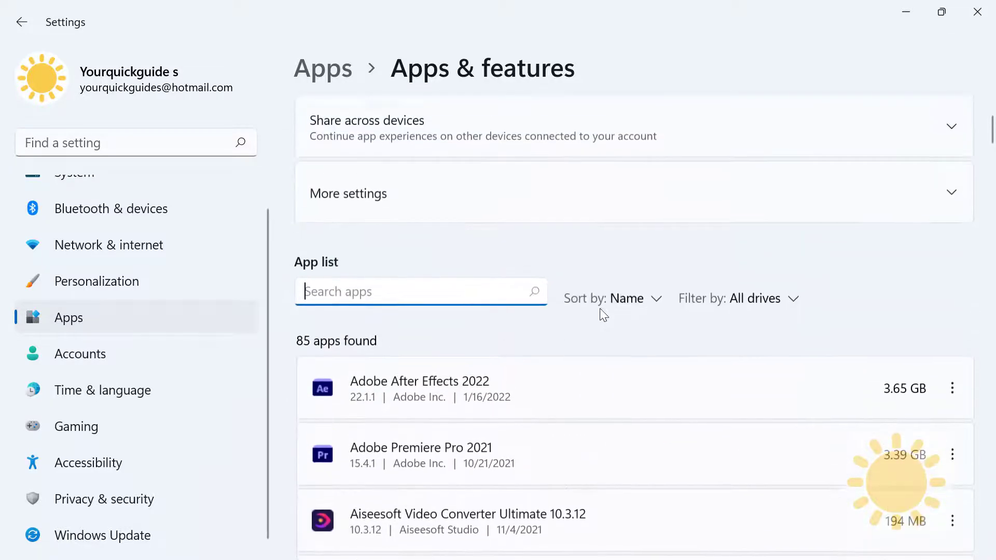
pyautogui.scroll(-2, 572, 411)
pyautogui.scroll(-3, 575, 418)
pyautogui.scroll(2, 608, 378)
pyautogui.scroll(1, 657, 191)
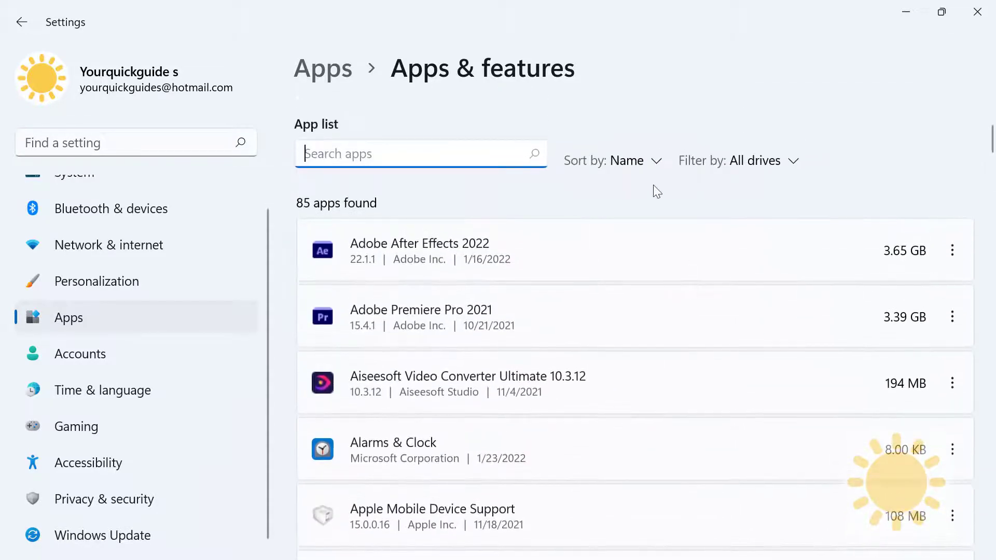
# - Sort the app list by Size, largest first
pyautogui.click(656, 158)
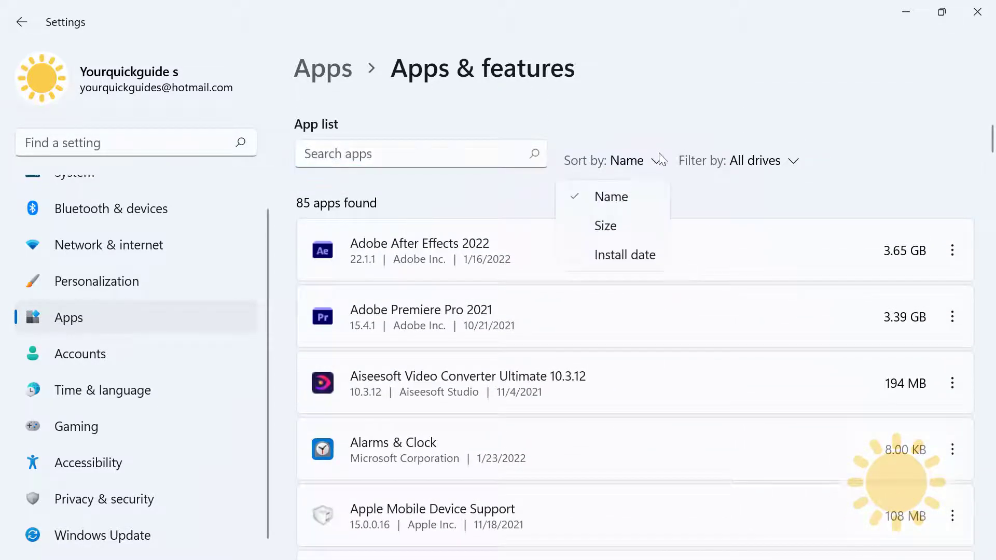
pyautogui.click(611, 234)
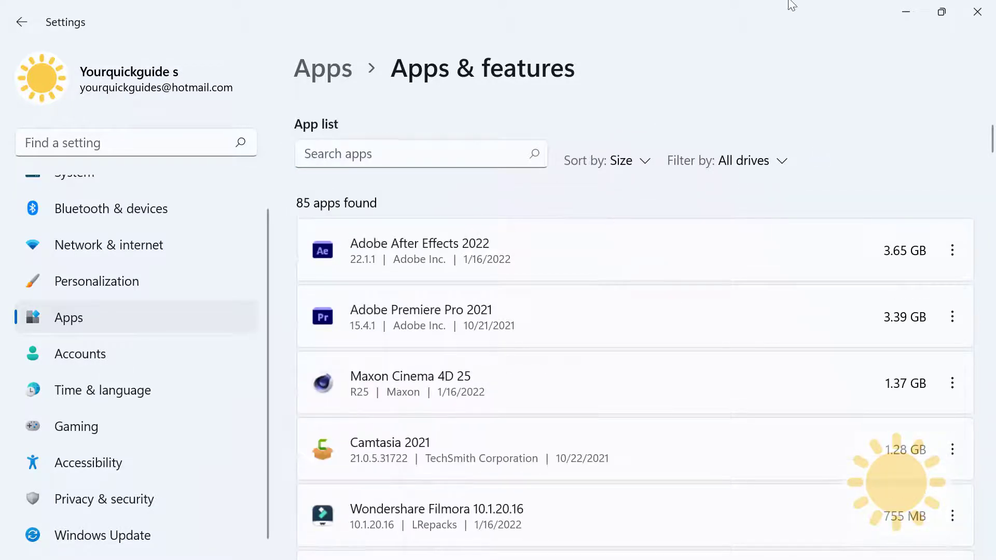
pyautogui.scroll(-5, 573, 382)
pyautogui.scroll(-3, 573, 400)
pyautogui.scroll(5, 599, 399)
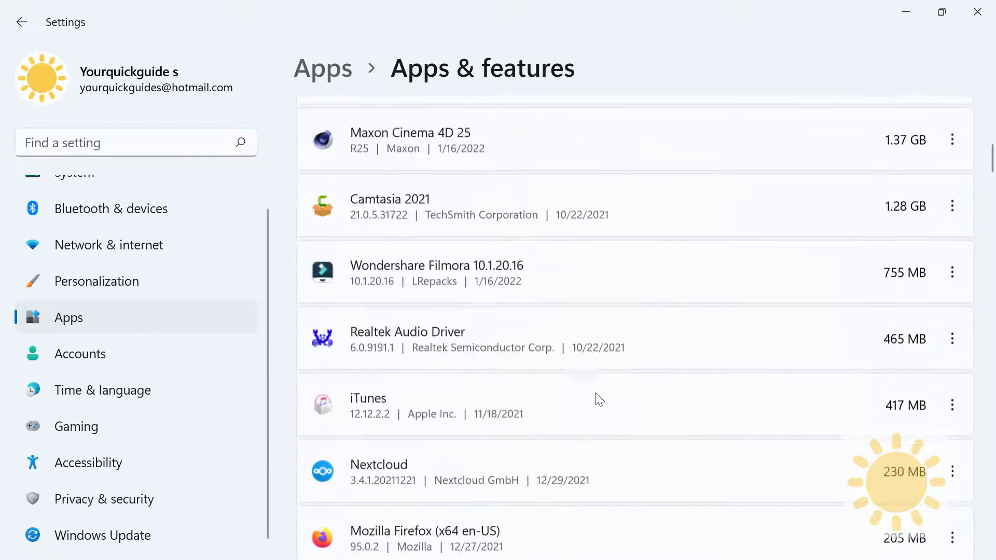
pyautogui.scroll(5, 599, 399)
pyautogui.scroll(2, 669, 389)
pyautogui.scroll(-3, 628, 405)
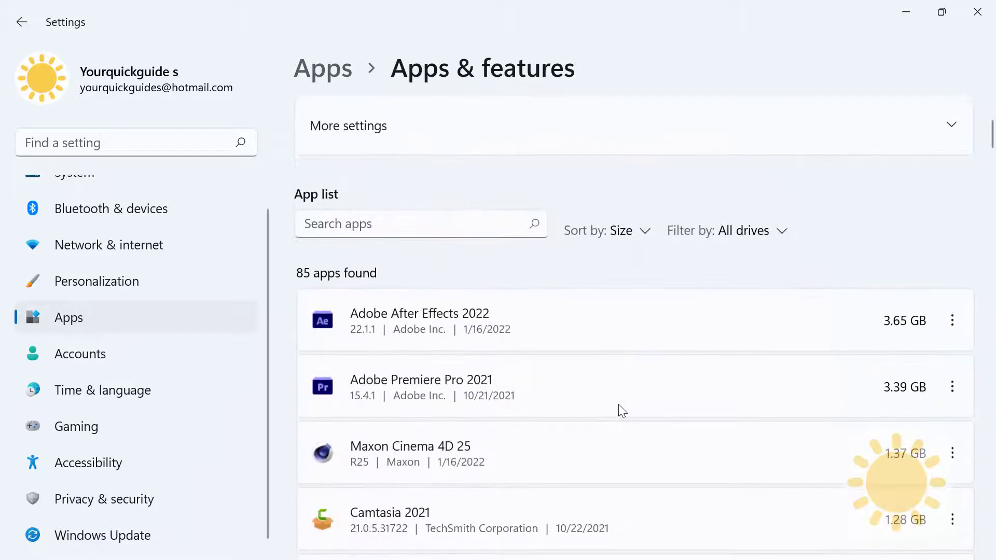
pyautogui.scroll(2, 622, 411)
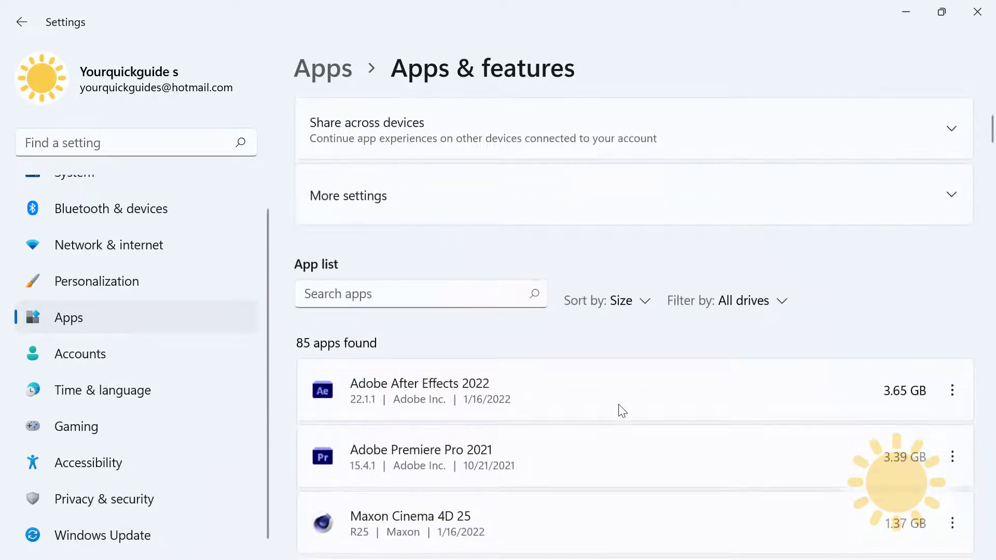
# - Sort the apps by Install date, then return to sorting by Name
pyautogui.click(644, 300)
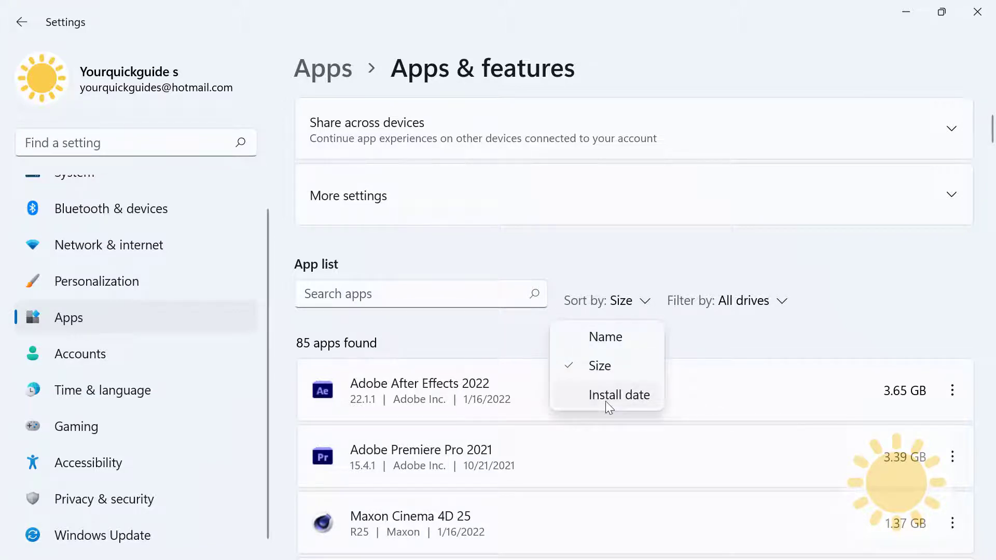
pyautogui.click(606, 402)
pyautogui.click(677, 306)
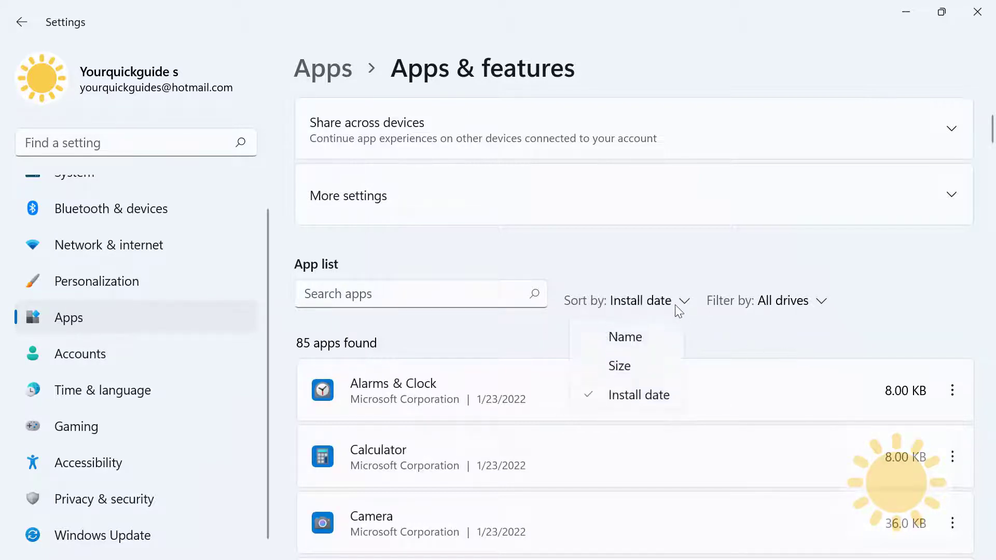
pyautogui.click(618, 335)
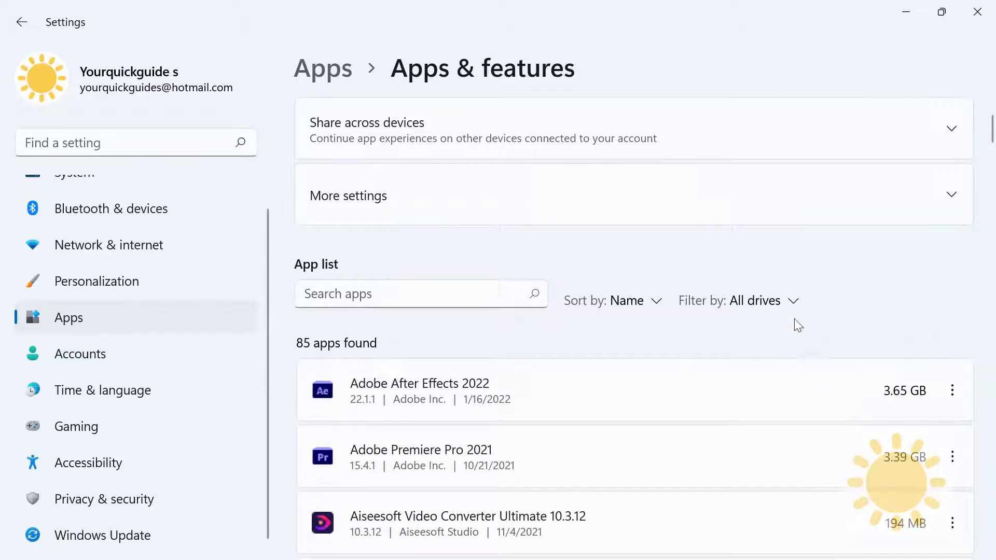
# - Filter the app list to Local Disk (E:), which shows no apps, then back to All drives
pyautogui.click(793, 301)
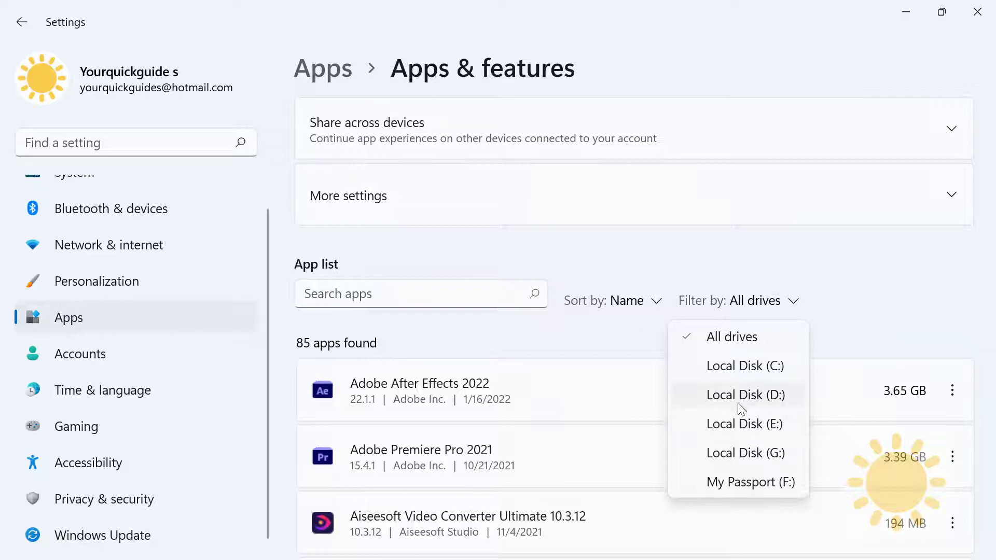
pyautogui.click(740, 423)
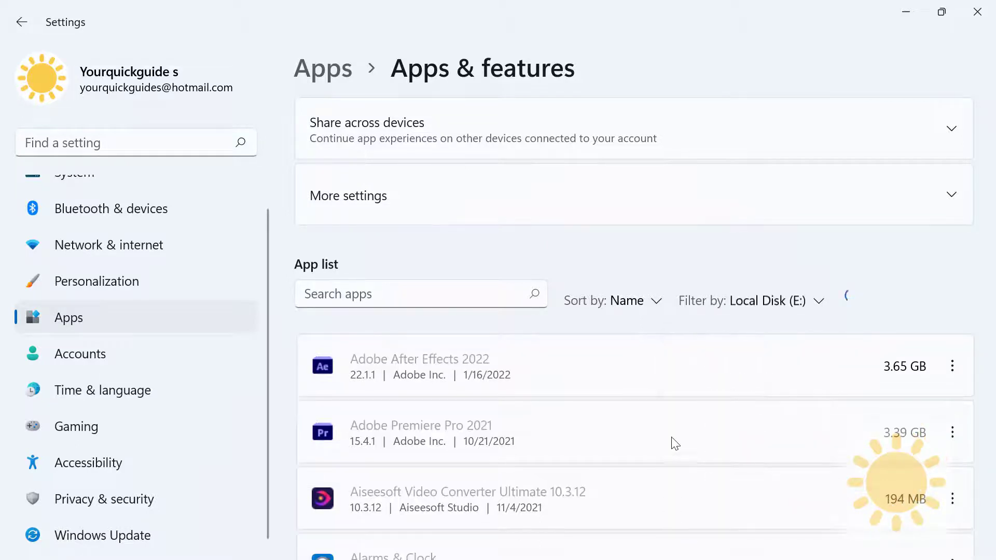
pyautogui.scroll(-1, 659, 414)
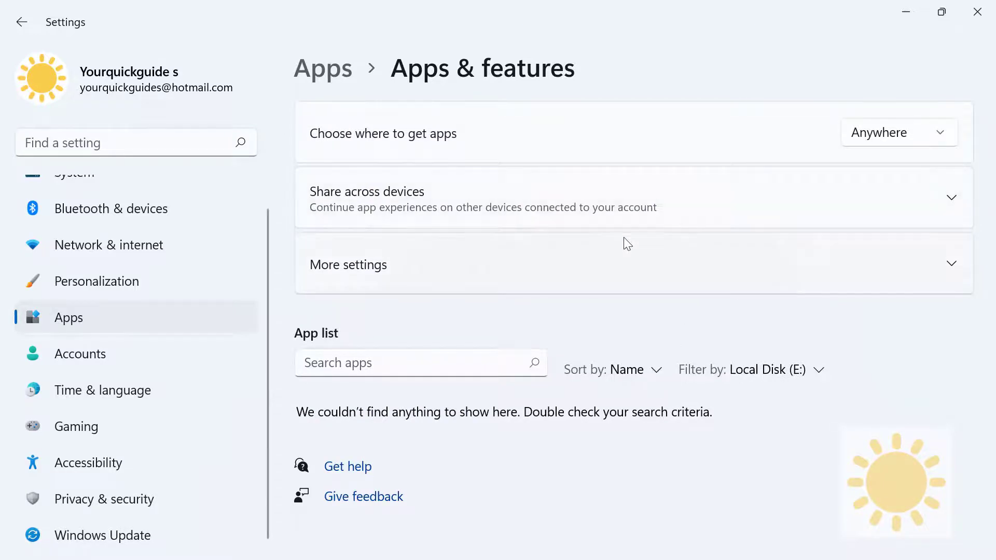
pyautogui.click(791, 367)
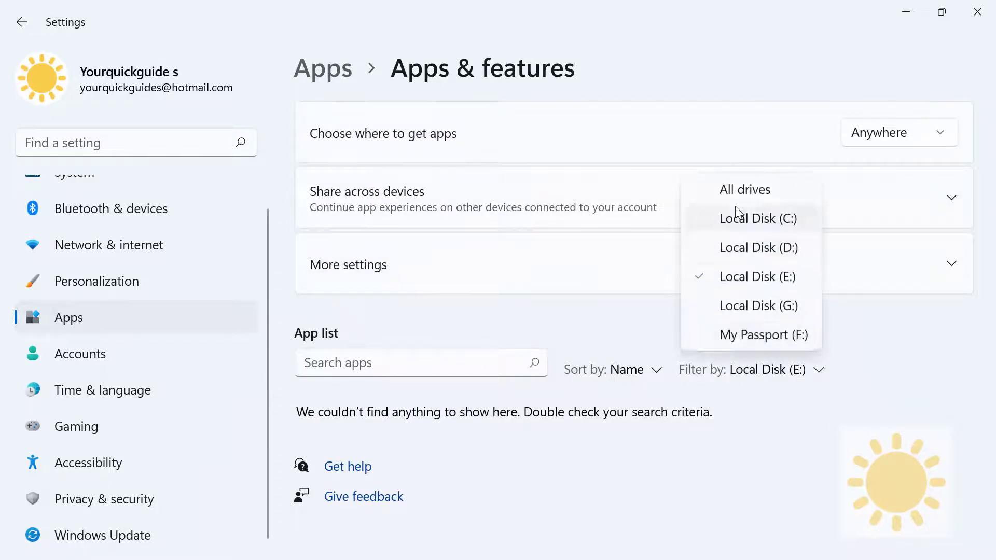
pyautogui.click(729, 191)
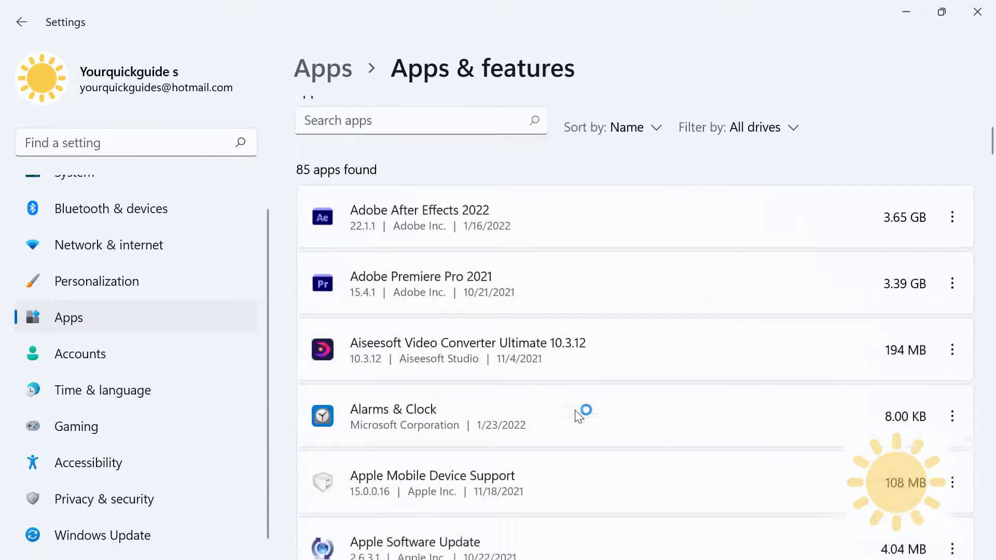
# - Uninstall Mozilla Firefox (x64 en-US) from its entry in the app list and confirm
pyautogui.scroll(-5, 575, 410)
pyautogui.scroll(-5, 575, 410)
pyautogui.scroll(-5, 575, 410)
pyautogui.scroll(-5, 575, 409)
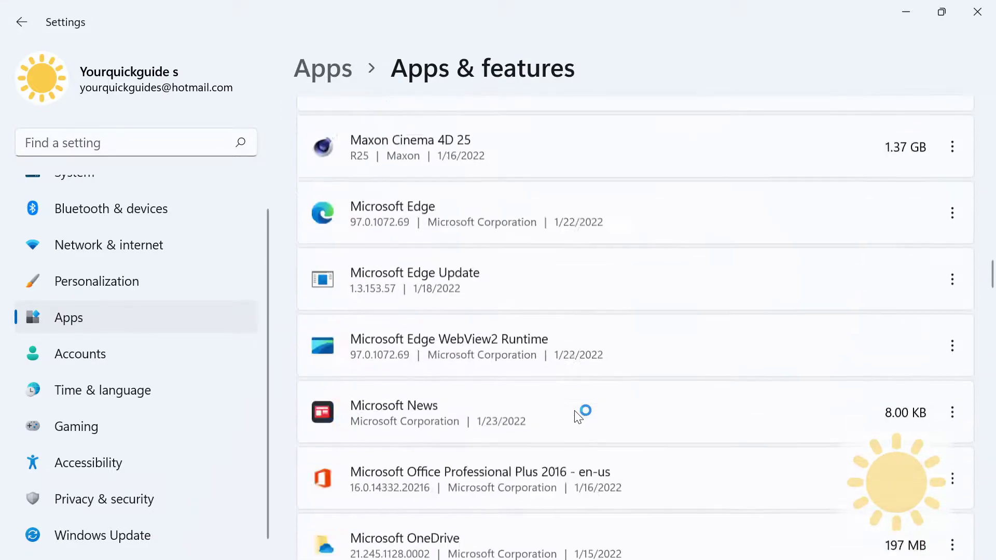
pyautogui.scroll(-10, 577, 415)
pyautogui.scroll(-7, 576, 412)
pyautogui.scroll(-5, 575, 412)
pyautogui.scroll(4, 580, 420)
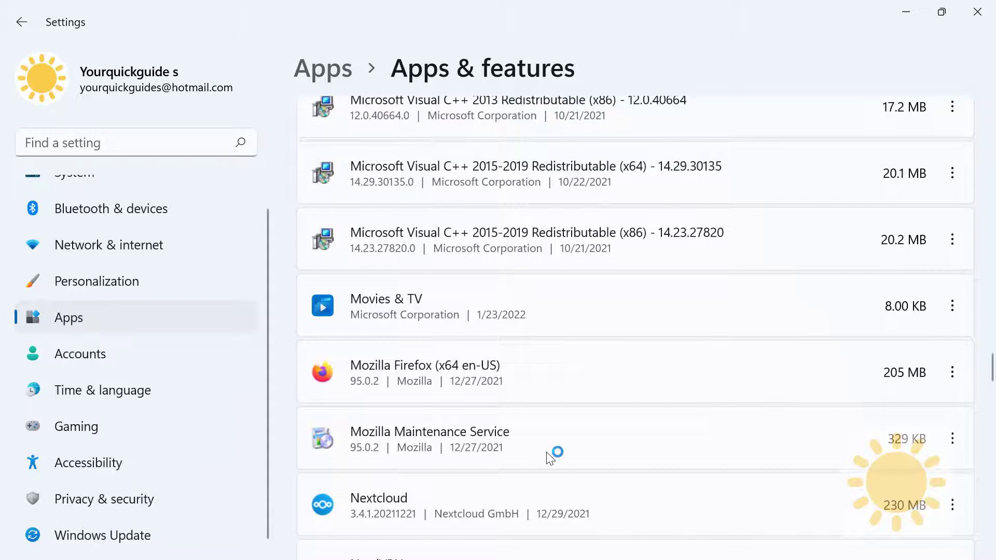
pyautogui.click(952, 372)
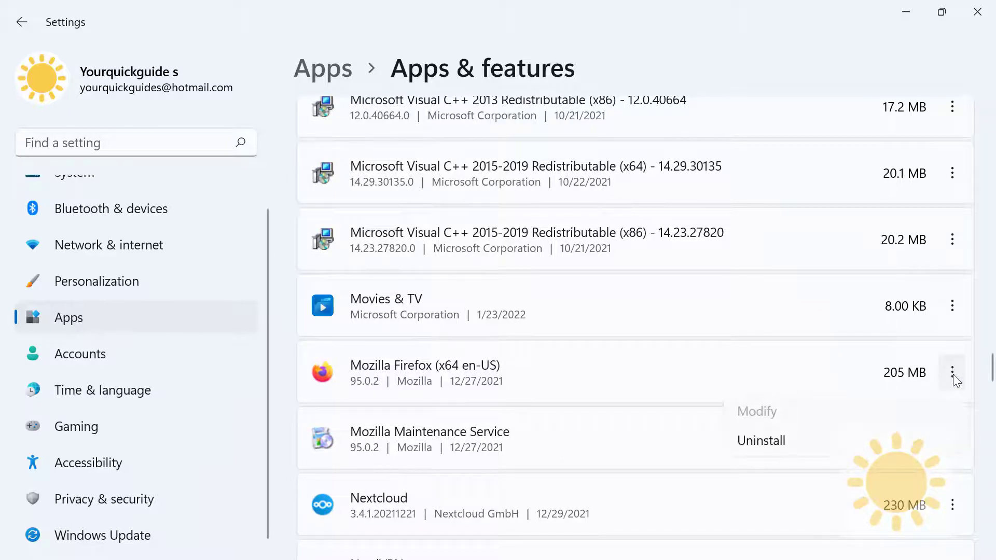
pyautogui.click(751, 443)
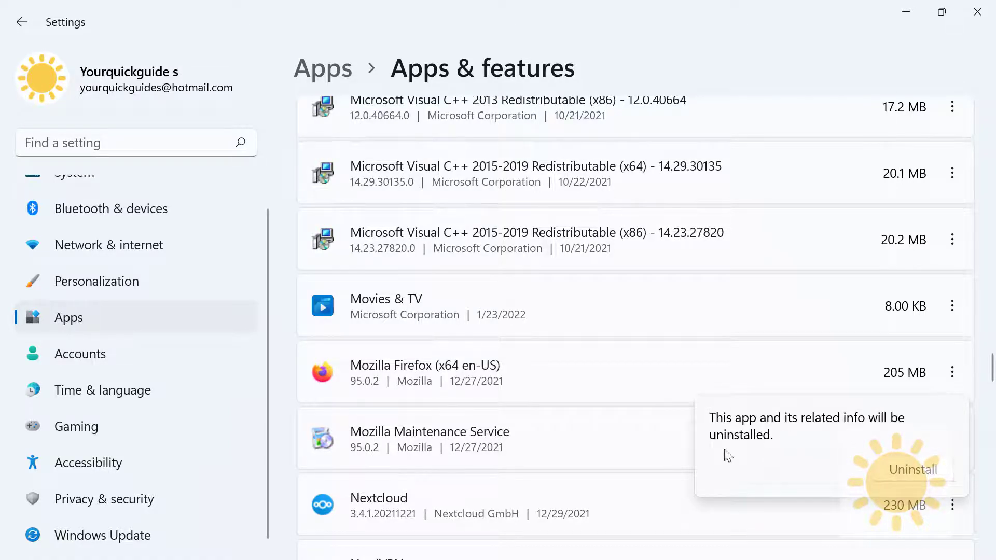
pyautogui.click(890, 475)
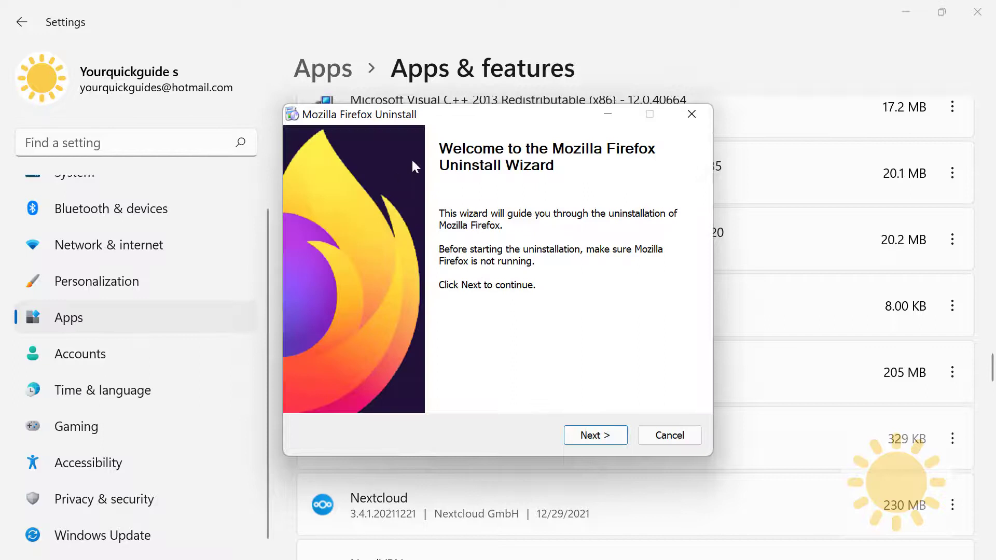
# - Complete Firefox's uninstall wizard through Next, Uninstall and Finish
pyautogui.click(591, 435)
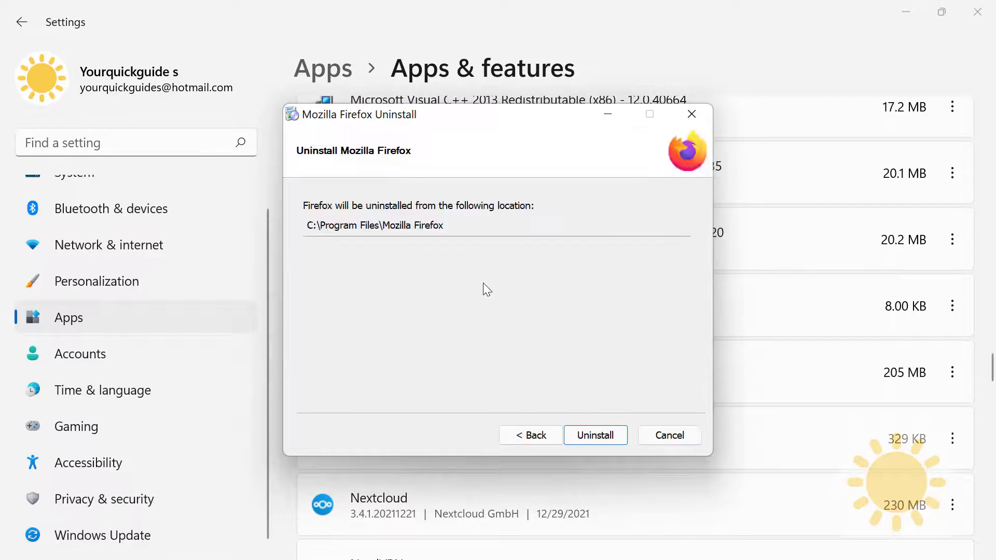
pyautogui.click(595, 435)
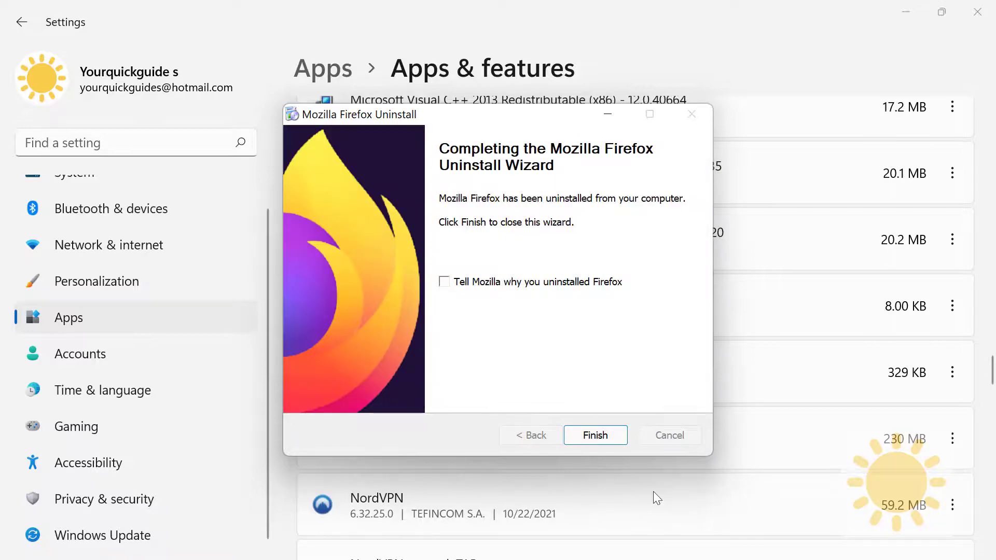
pyautogui.click(594, 436)
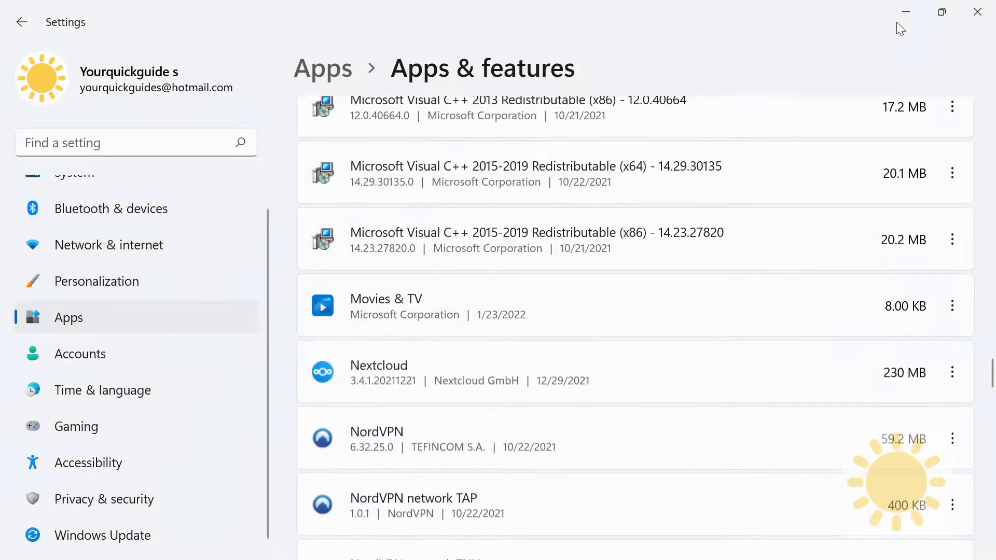
# - Minimize the Settings window to reveal the desktop
pyautogui.click(894, 8)
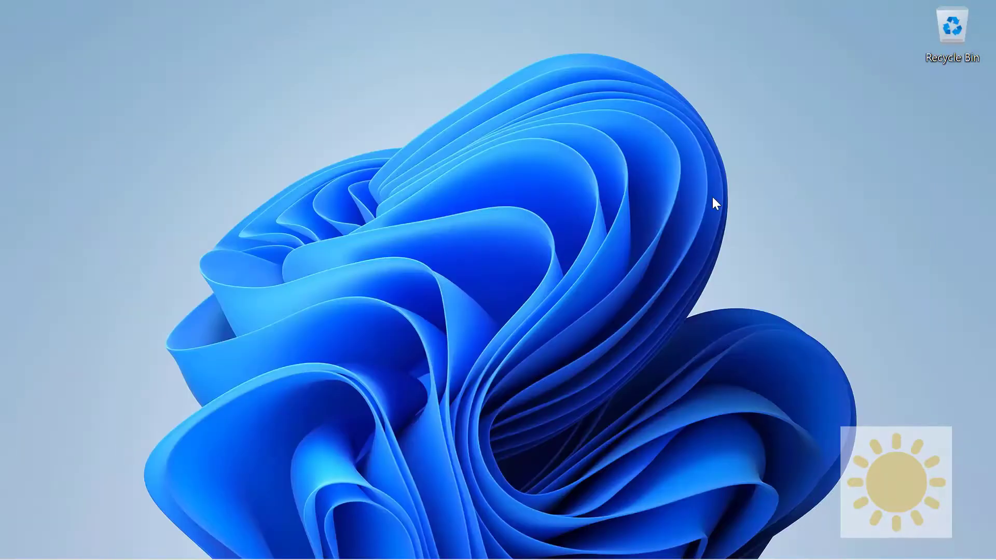